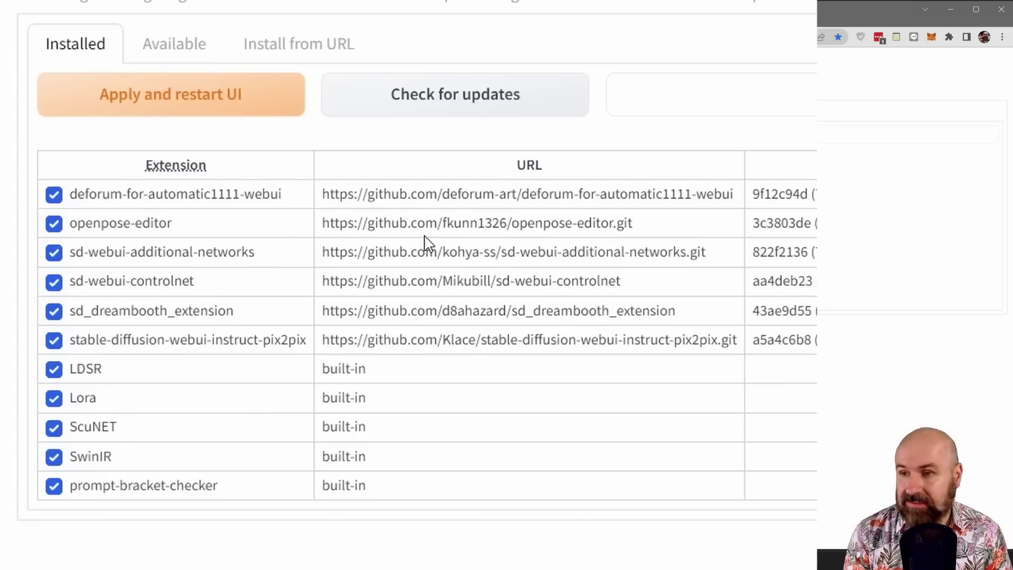
Check the installed extensions for updates, apply them with a UI restart, and view the command window's output
{"action": "left_click", "coordinate": [449, 100]}
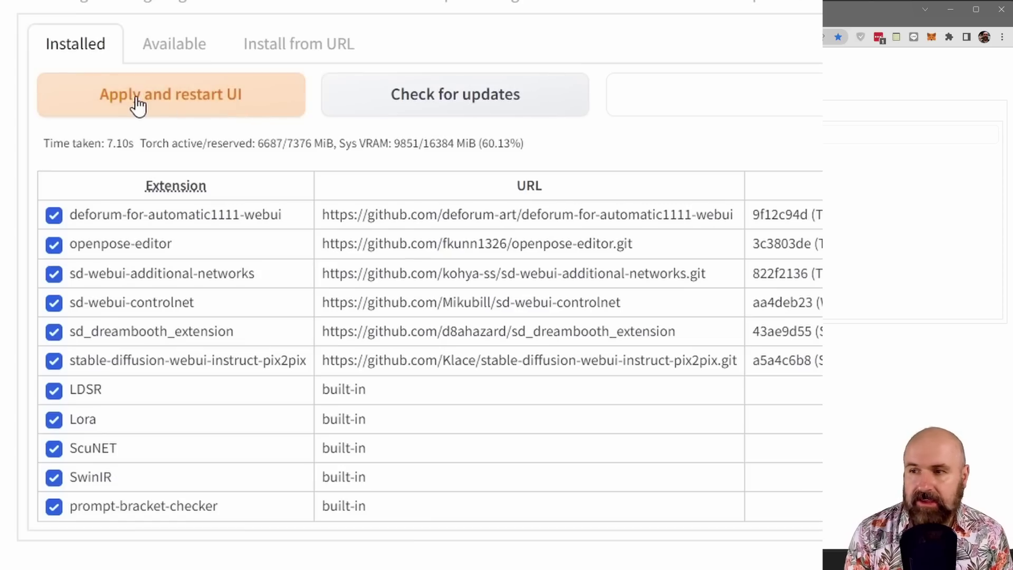
{"action": "left_click", "coordinate": [171, 96]}
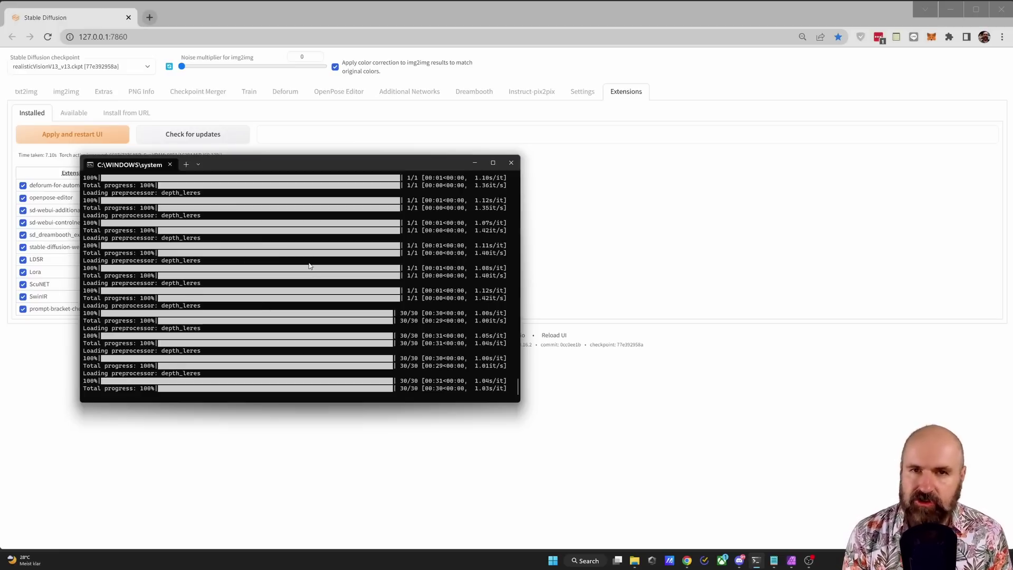
{"action": "key", "text": "alt+Tab"}
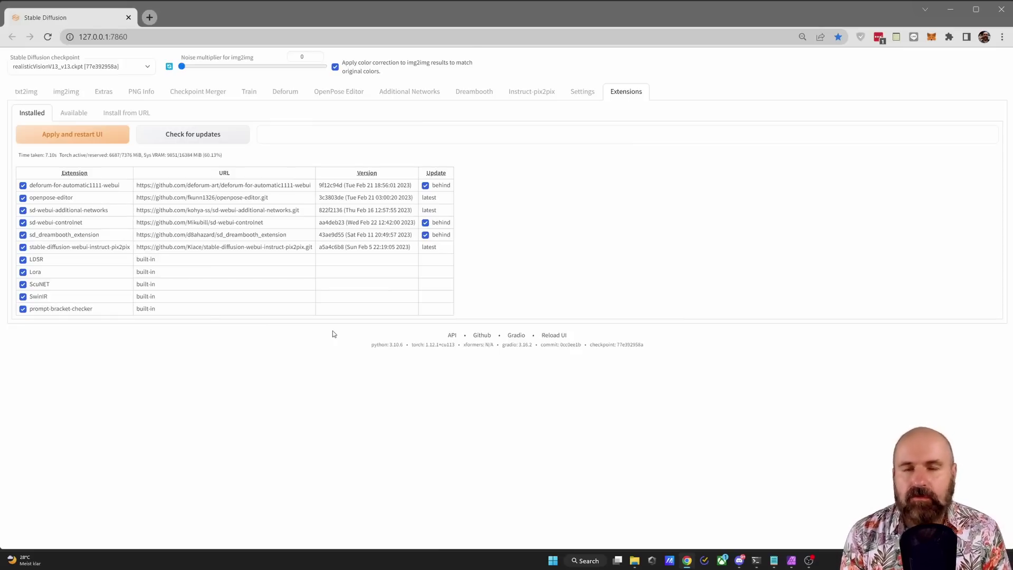
In the ControlNet settings, set the Multi ControlNet maximum models amount to 2 and check the command window
{"action": "left_click", "coordinate": [582, 94]}
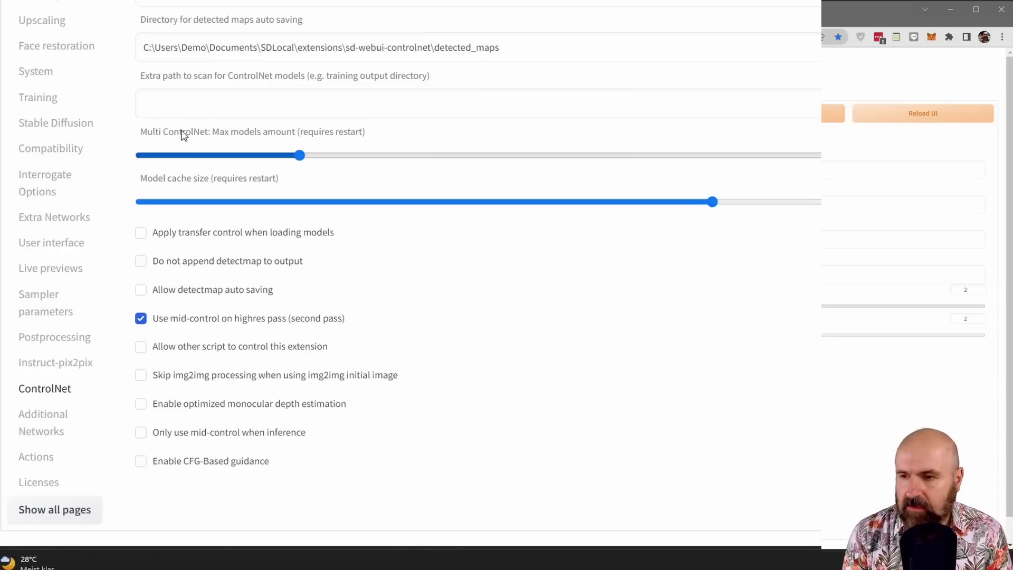
{"action": "left_click_drag", "start_coordinate": [233, 155], "coordinate": [297, 163]}
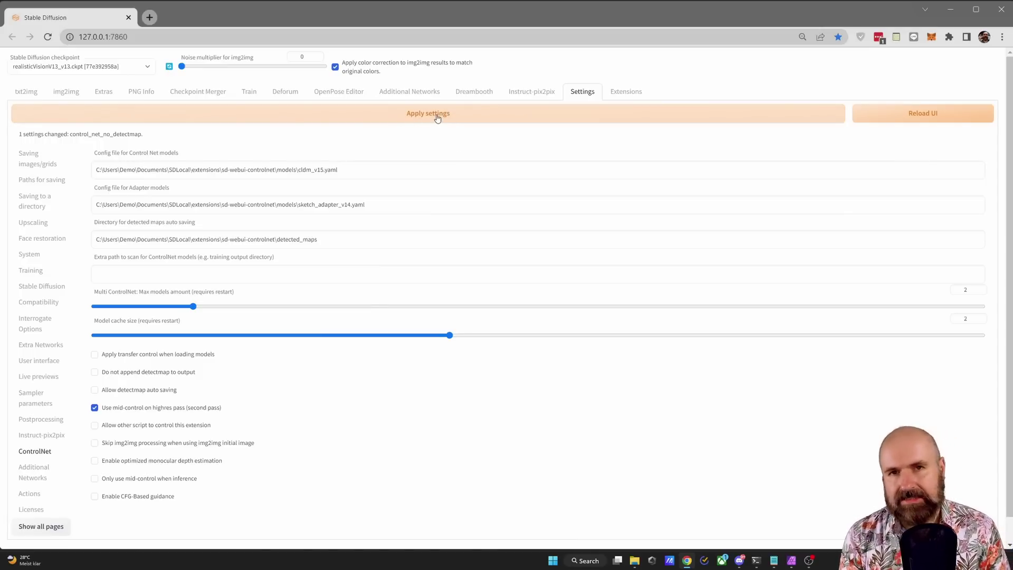
{"action": "key", "text": "alt+Tab"}
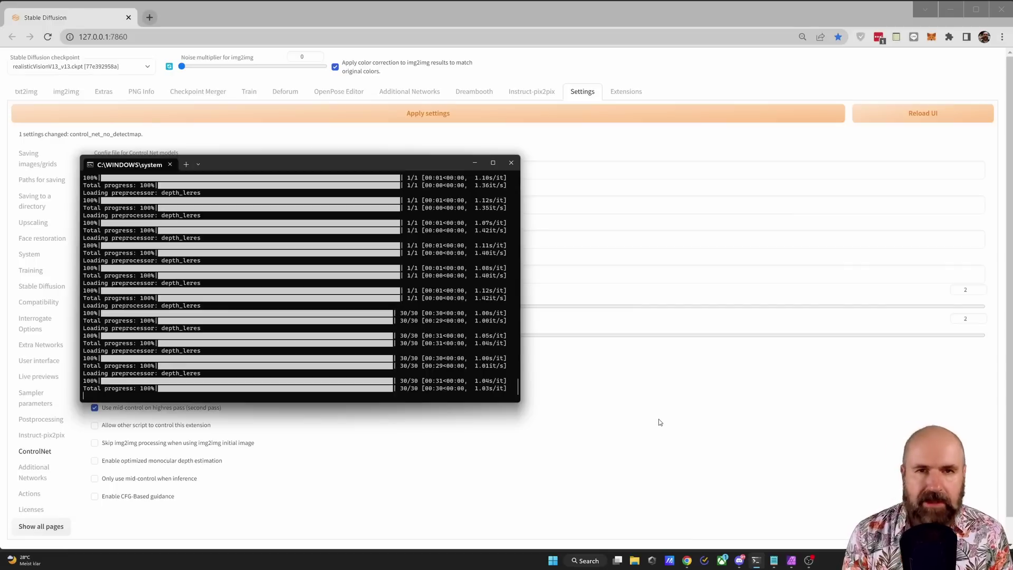
{"action": "key", "text": "alt+Tab"}
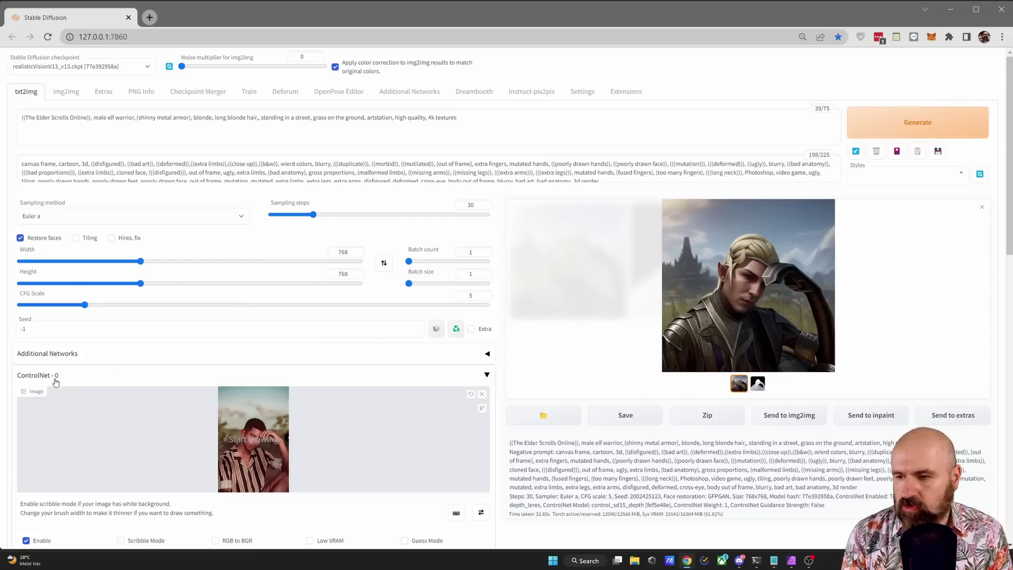
Set the ControlNet - 0 preprocessor to depth_leres and adjust its Remove Near % and Remove Background % amounts
{"action": "scroll", "coordinate": [58, 380], "scroll_direction": "down", "scroll_amount": 10}
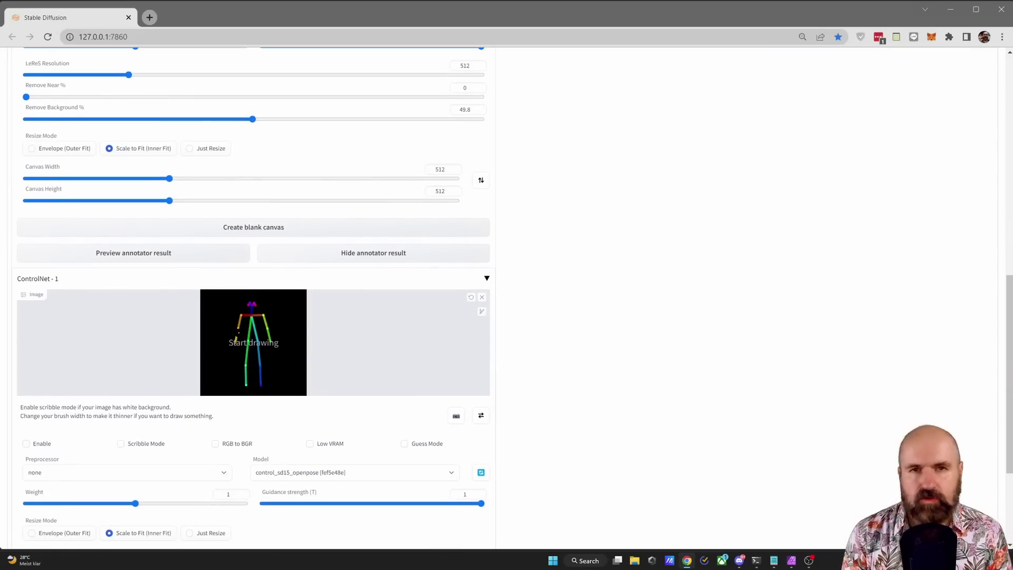
{"action": "scroll", "coordinate": [233, 337], "scroll_direction": "up", "scroll_amount": 5}
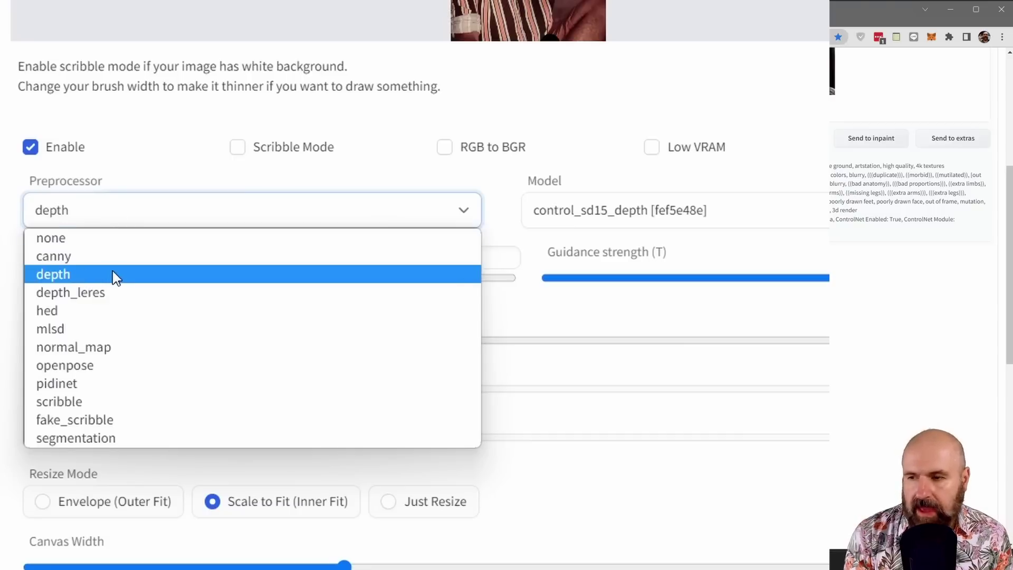
{"action": "left_click", "coordinate": [132, 299]}
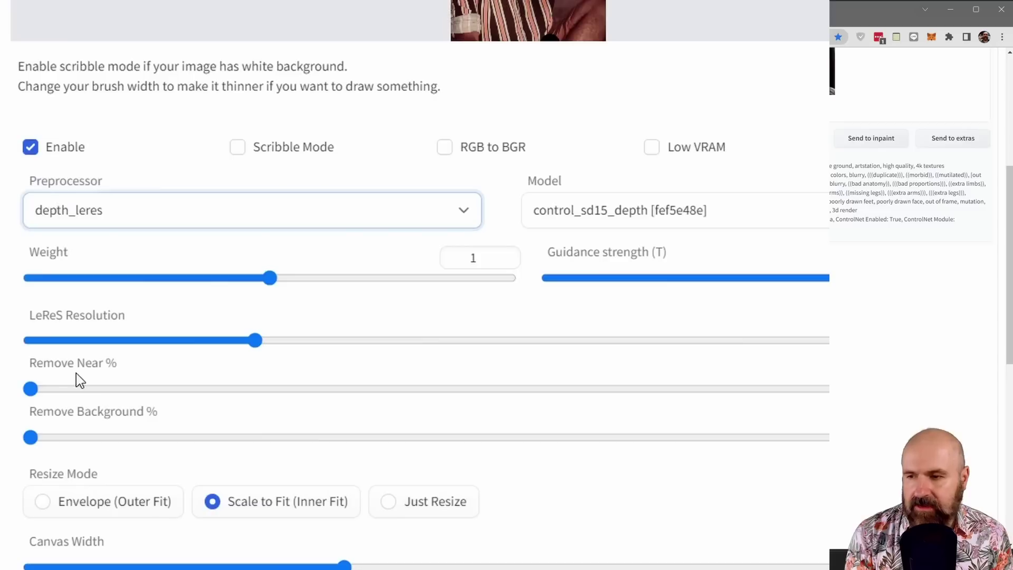
{"action": "left_click", "coordinate": [268, 394]}
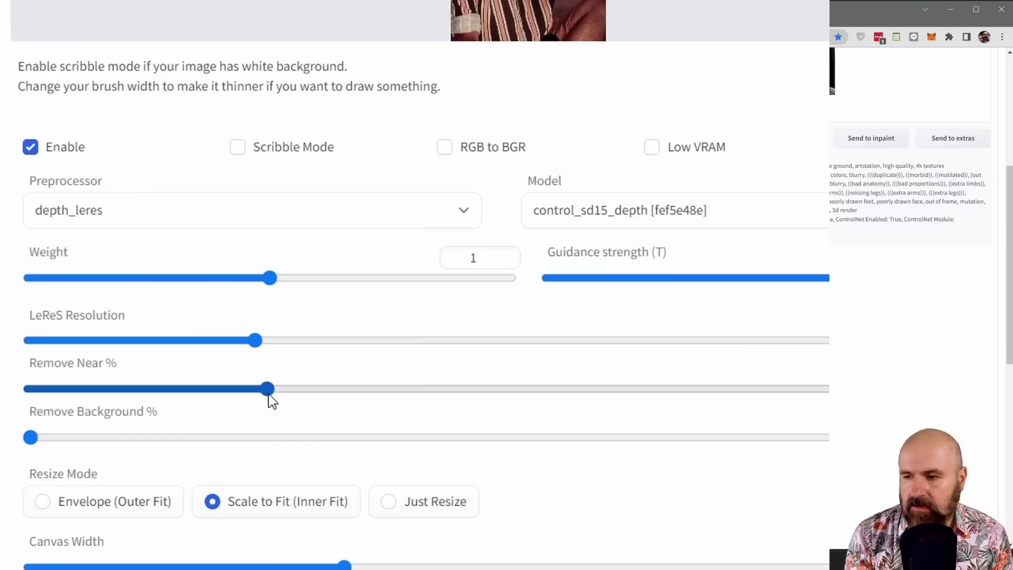
{"action": "left_click", "coordinate": [449, 436]}
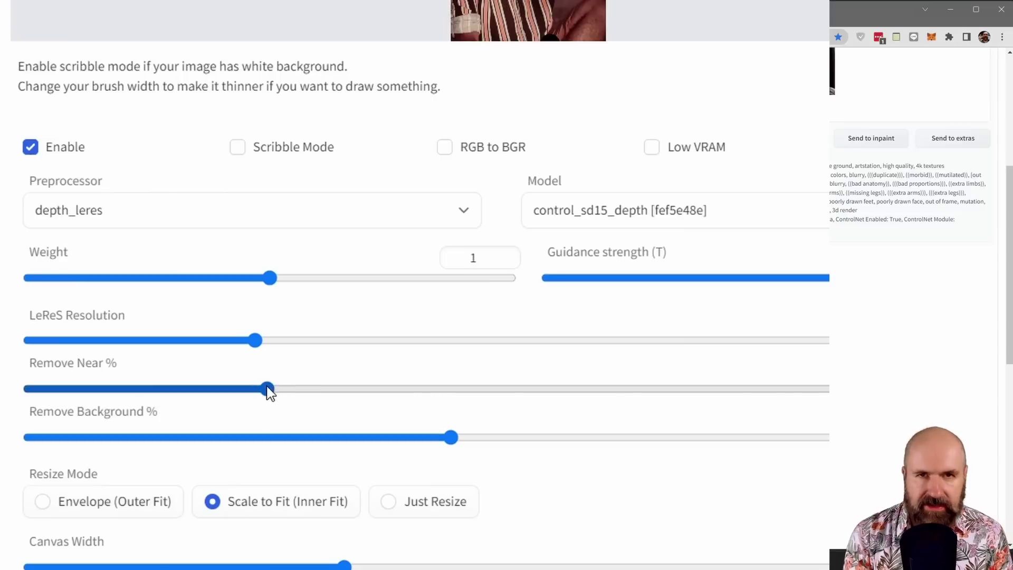
{"action": "left_click_drag", "start_coordinate": [270, 394], "coordinate": [187, 396]}
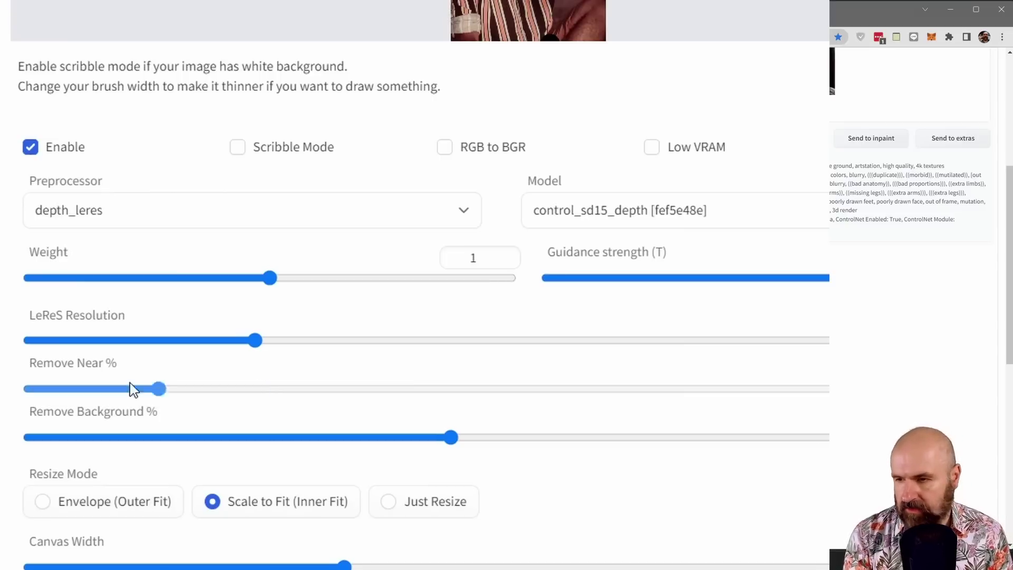
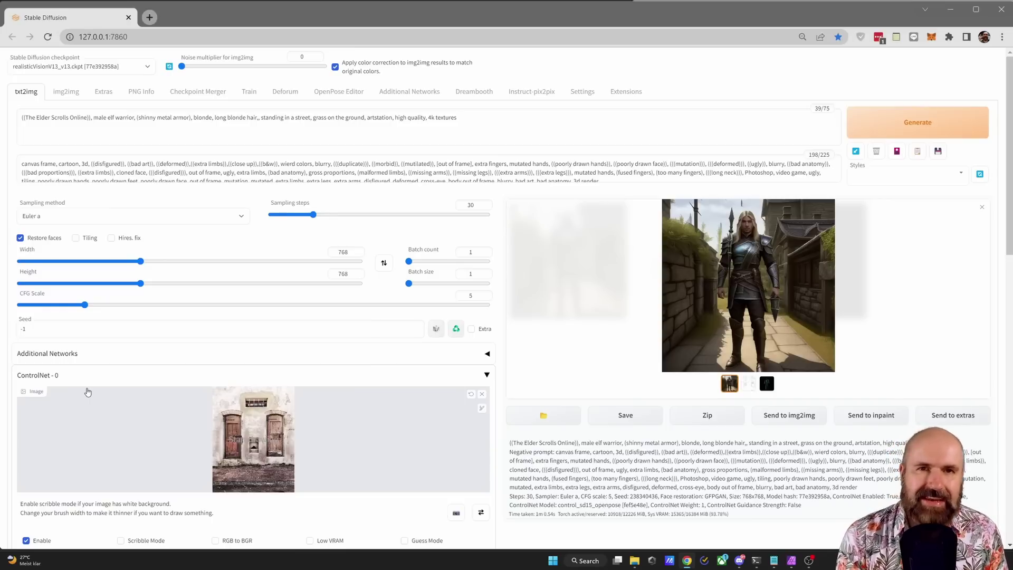
In the OpenPose Editor, pose the figure by raising one hand to shoulder height and moving the other outward and slightly up
{"action": "left_click", "coordinate": [329, 94]}
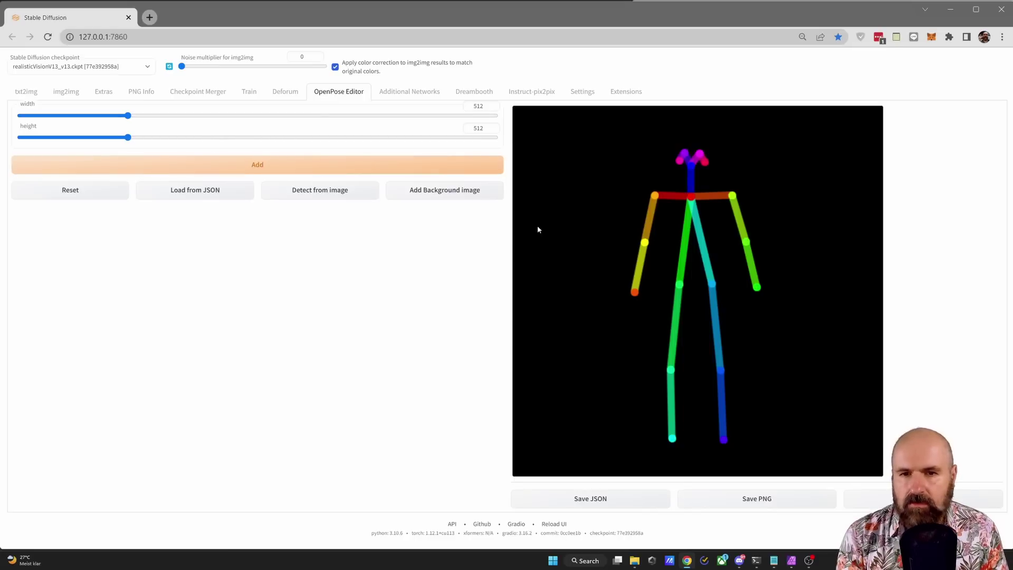
{"action": "left_click_drag", "start_coordinate": [634, 292], "coordinate": [592, 196]}
{"action": "left_click_drag", "start_coordinate": [757, 287], "coordinate": [792, 262]}
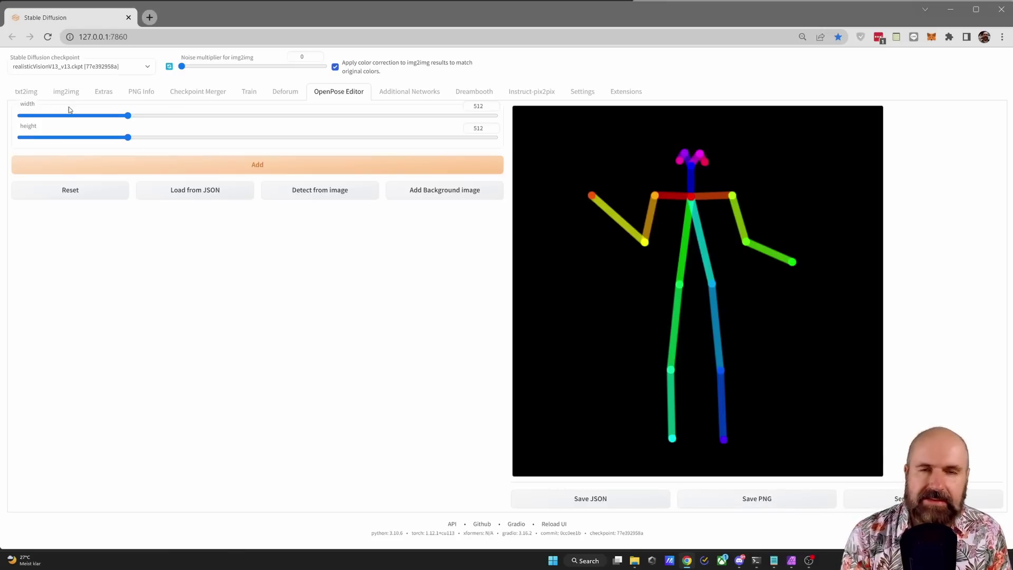
For ControlNet - 1 in txt2img, select preprocessor none and the control_sd15_openpose model
{"action": "left_click", "coordinate": [26, 91]}
{"action": "scroll", "coordinate": [239, 214], "scroll_direction": "down", "scroll_amount": 10}
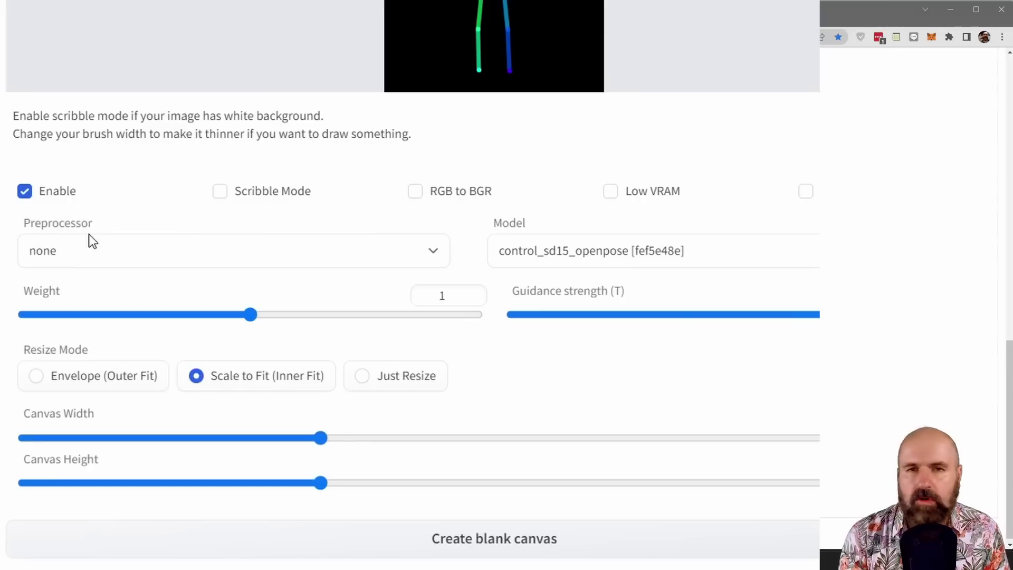
{"action": "left_click", "coordinate": [38, 266]}
{"action": "left_click", "coordinate": [38, 266]}
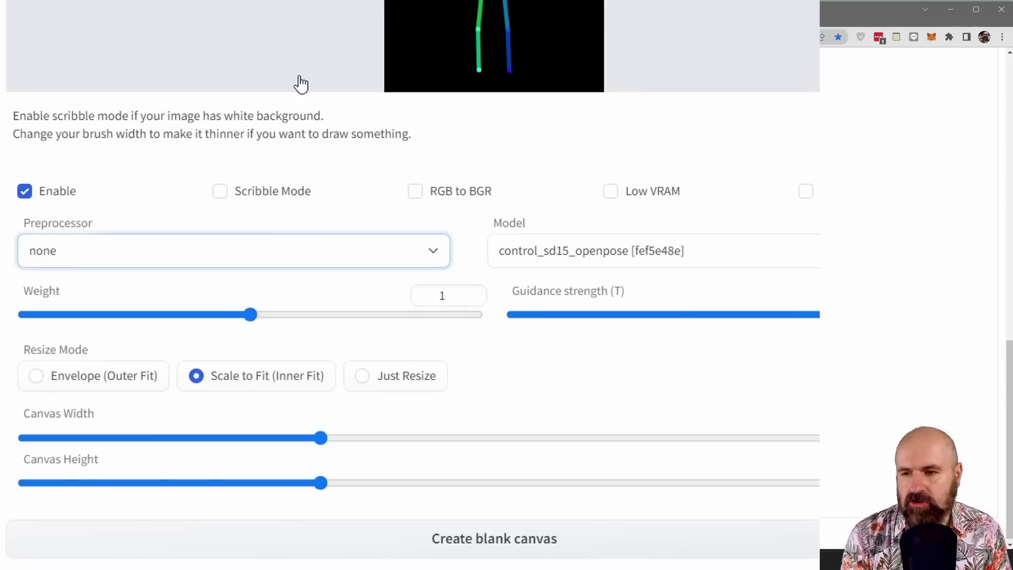
{"action": "left_click", "coordinate": [560, 254]}
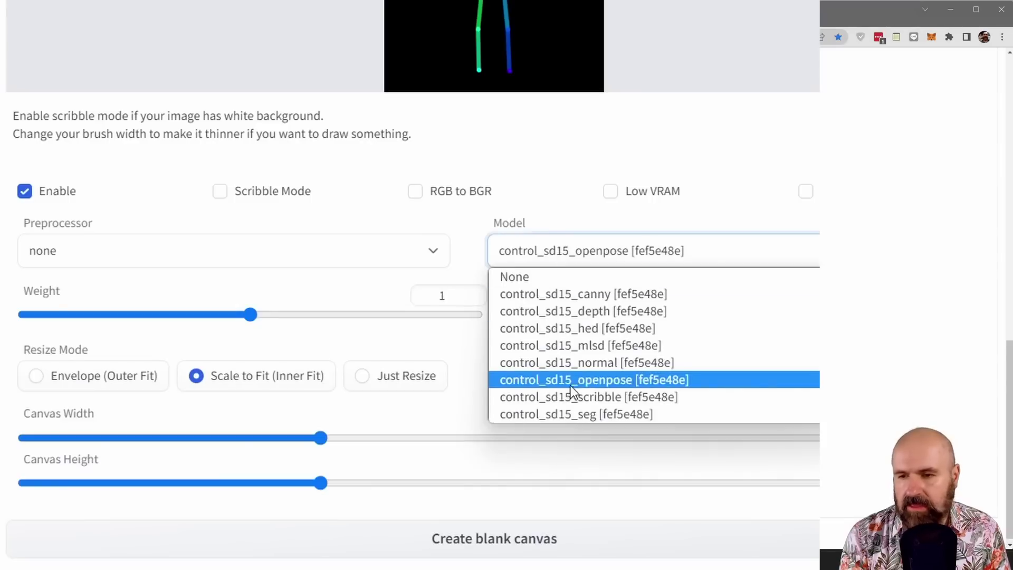
{"action": "left_click", "coordinate": [623, 382]}
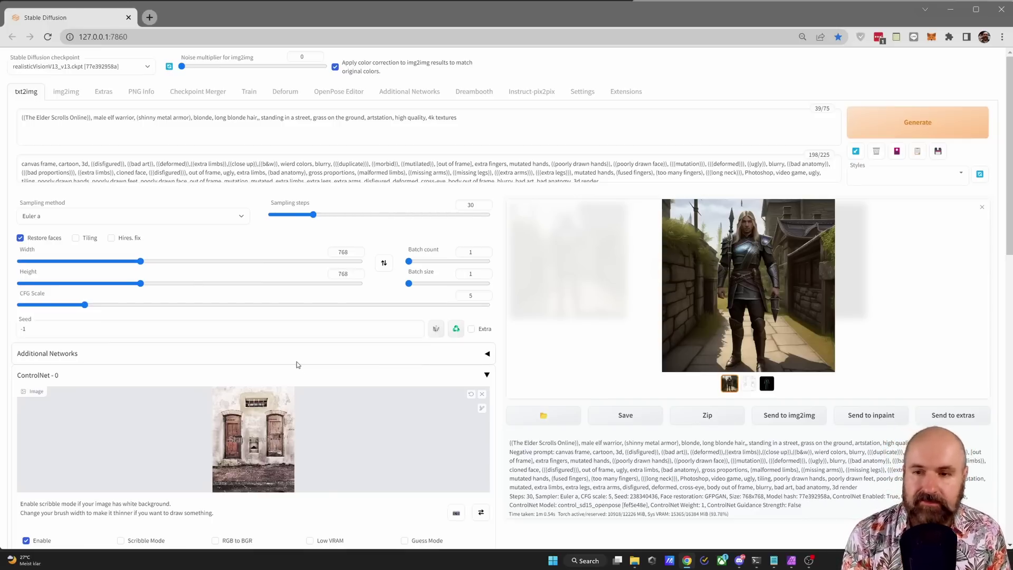
Lower the Hough value threshold (MLSD) of ControlNet - 0 to its minimum
{"action": "scroll", "coordinate": [87, 299], "scroll_direction": "down", "scroll_amount": 5}
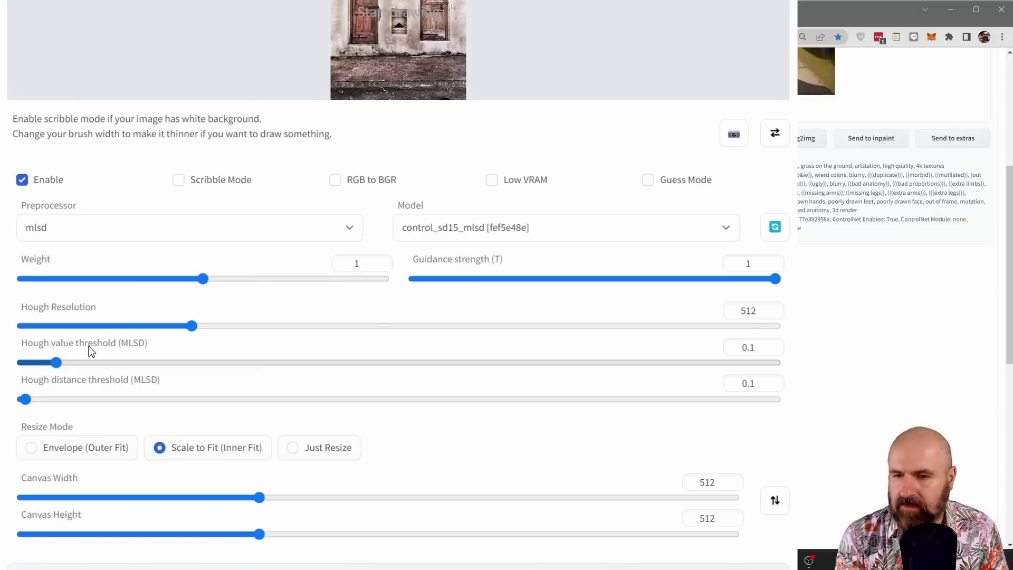
{"action": "left_click_drag", "start_coordinate": [56, 363], "coordinate": [13, 363]}
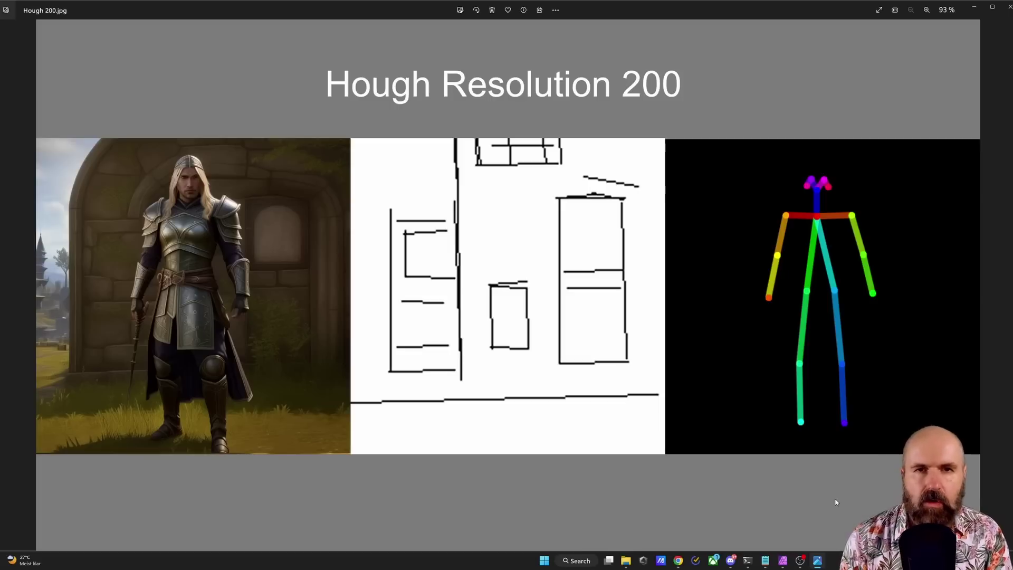
Examine the comparison images in the photo viewer for Hough resolution, Hough threshold, and weight versus guidance
{"action": "key", "text": "Right"}
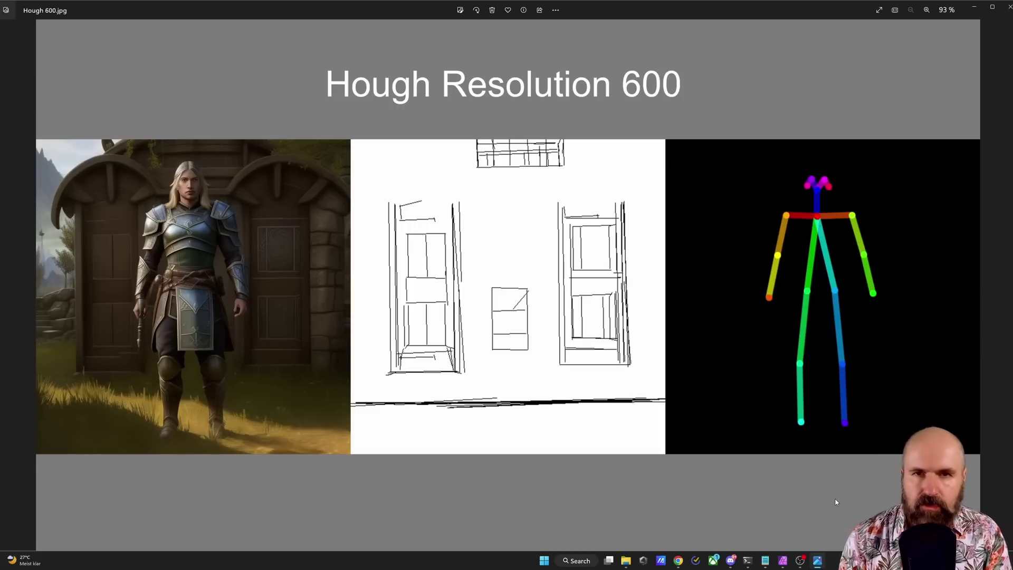
{"action": "key", "text": "Right"}
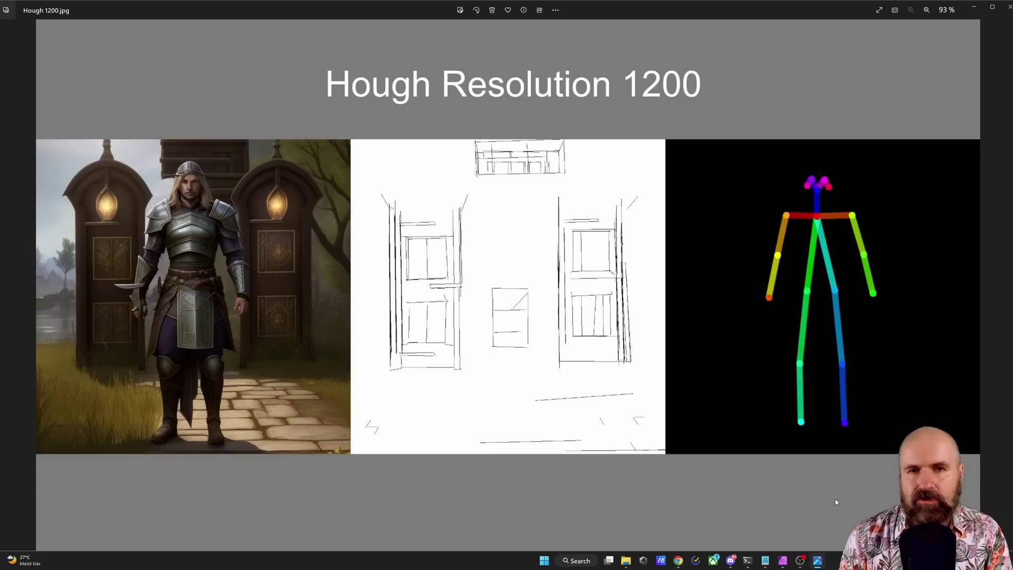
{"action": "key", "text": "Right"}
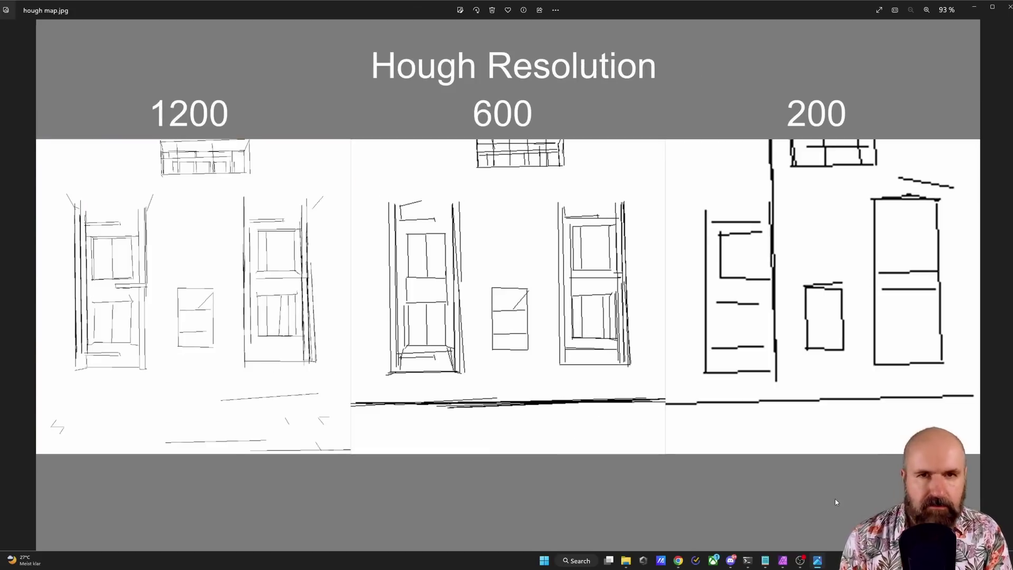
{"action": "key", "text": "Right"}
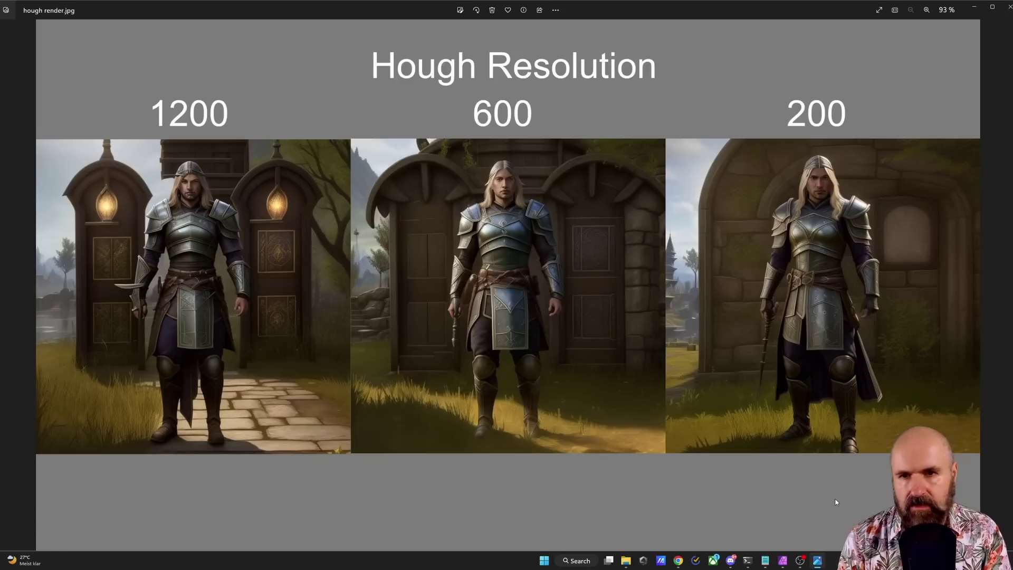
{"action": "key", "text": "Right"}
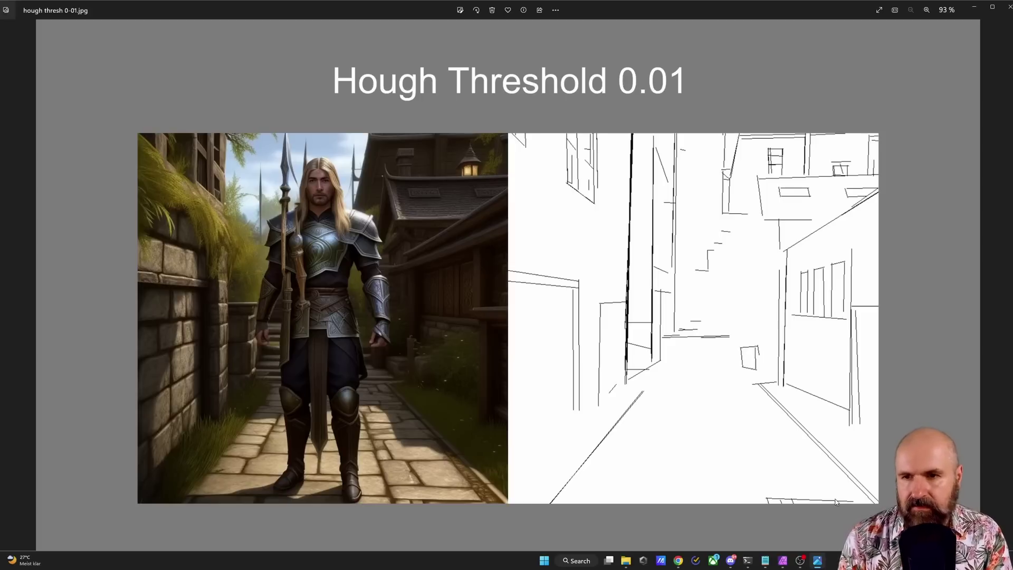
{"action": "key", "text": "Right"}
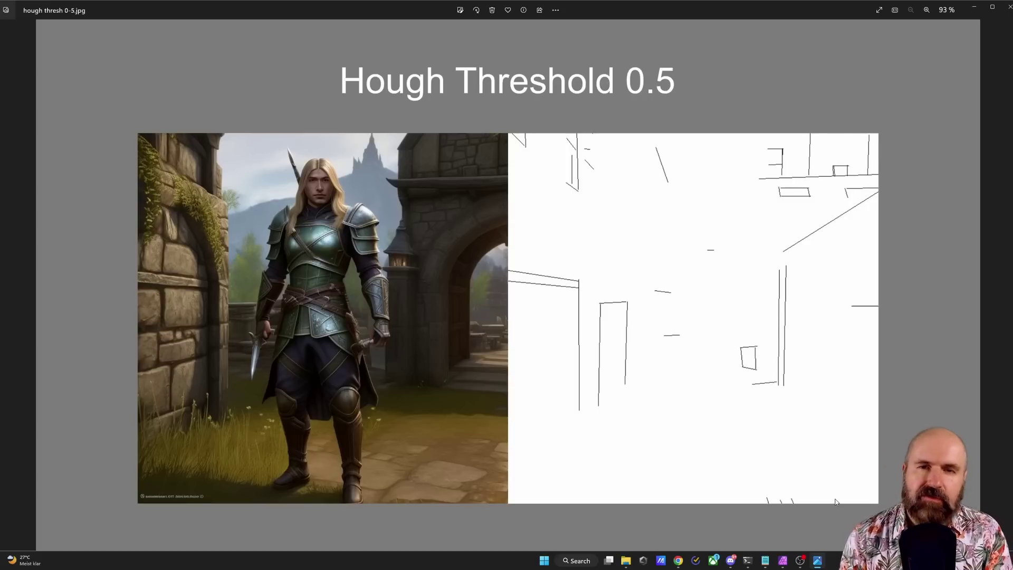
{"action": "key", "text": "Right"}
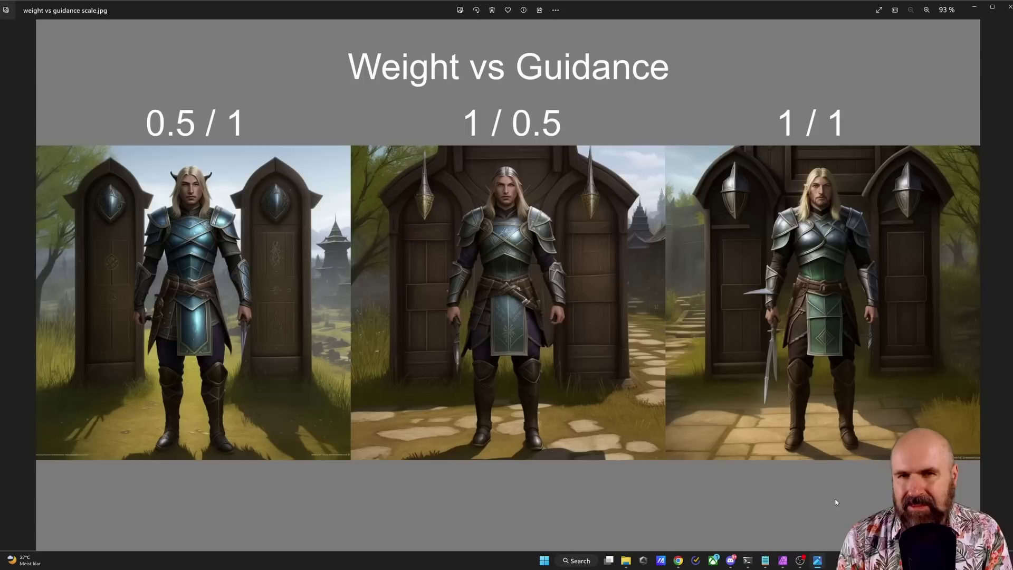